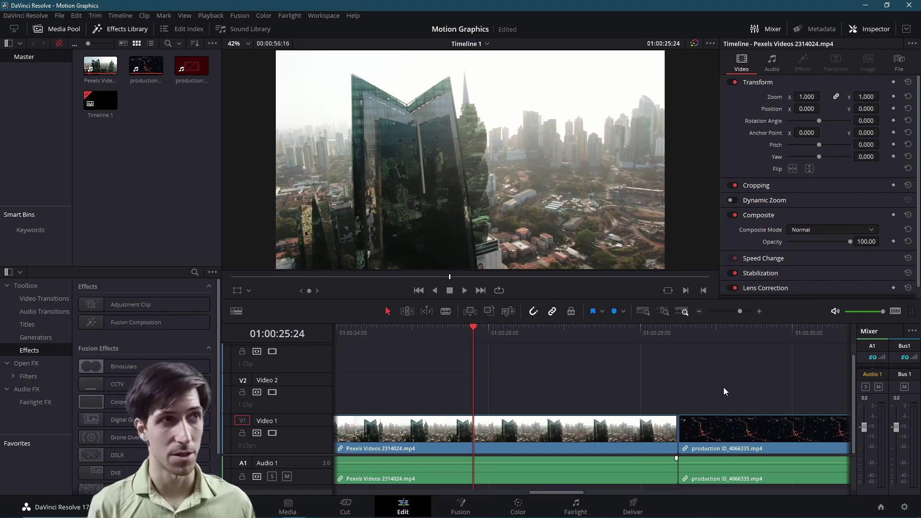
# Step: Open Keyboard Customization (Ctrl+Alt+K) from the DaVinci Resolve menu
pyautogui.click(27, 16)
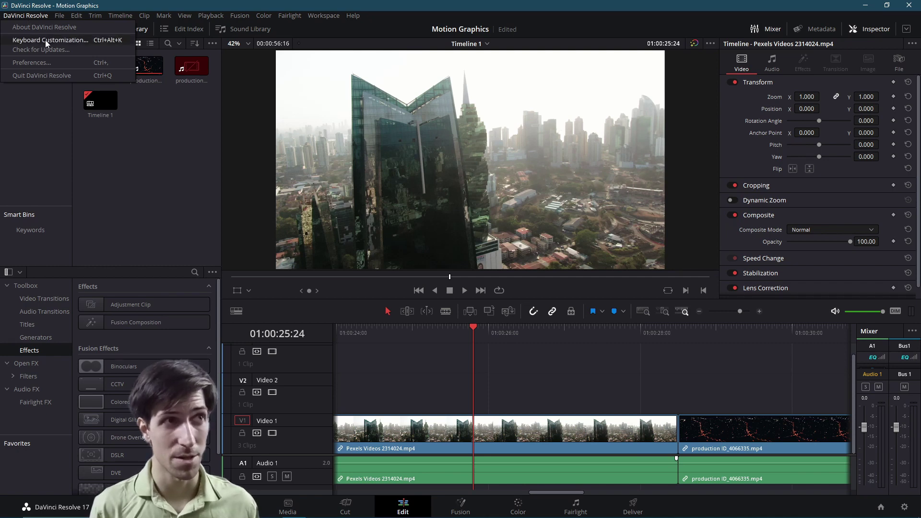
pyautogui.click(103, 42)
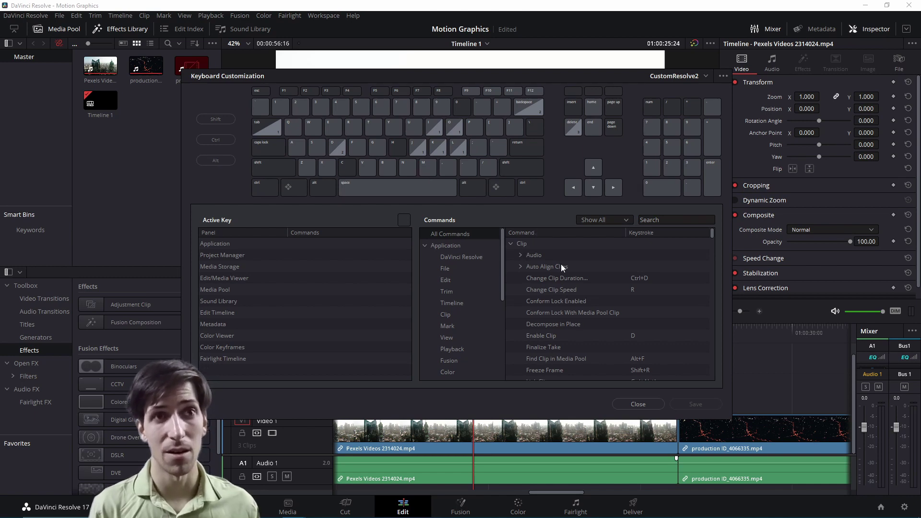
pyautogui.scroll(-20, 560, 264)
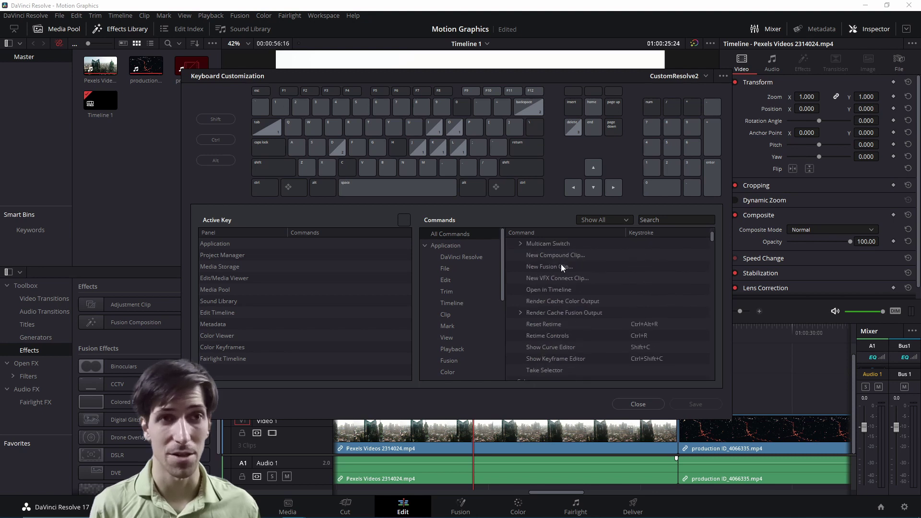
pyautogui.scroll(-15, 560, 263)
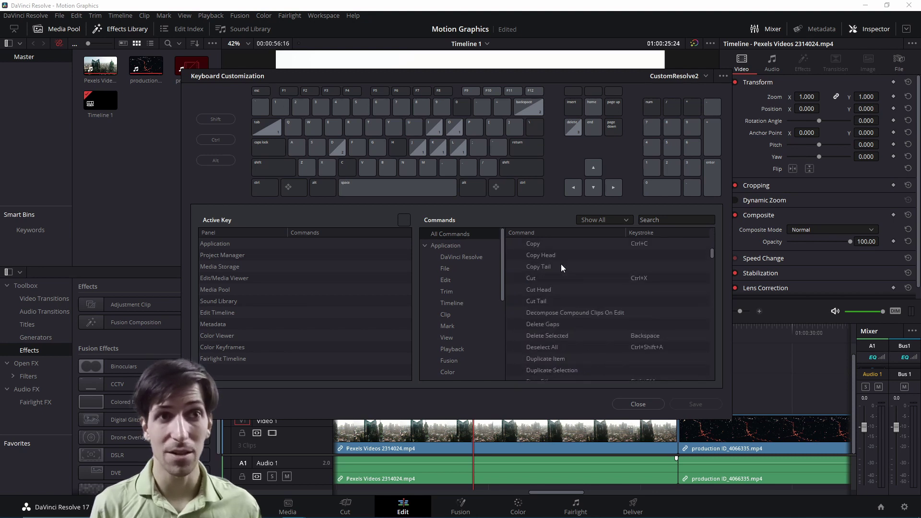
pyautogui.scroll(-12, 566, 264)
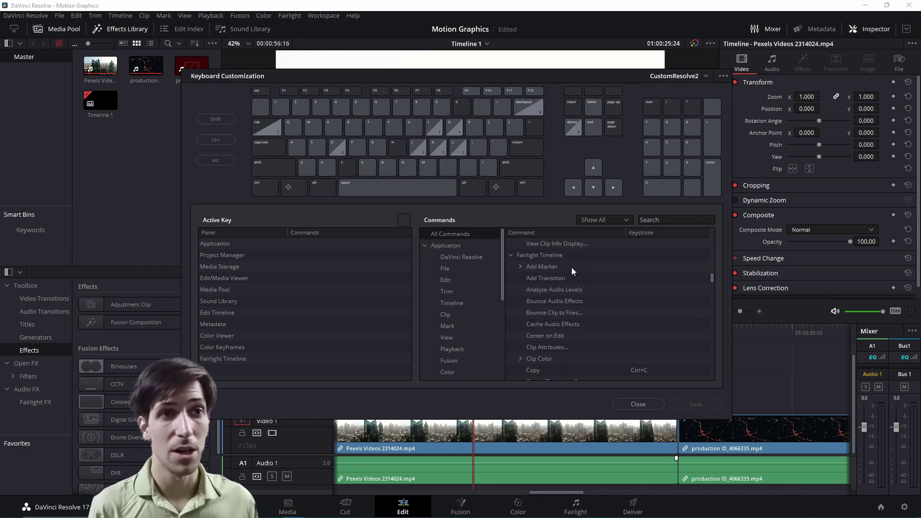
pyautogui.scroll(-5, 576, 266)
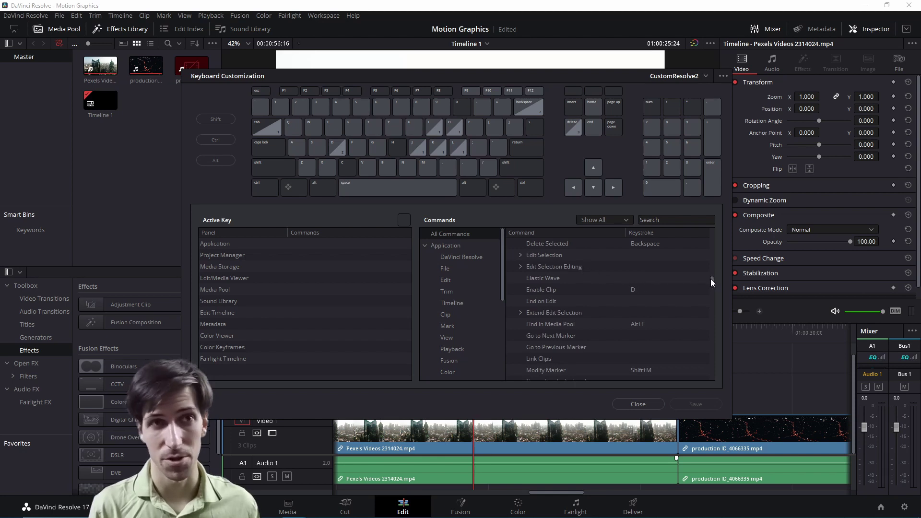
pyautogui.moveTo(710, 278); pyautogui.dragTo(711, 234)
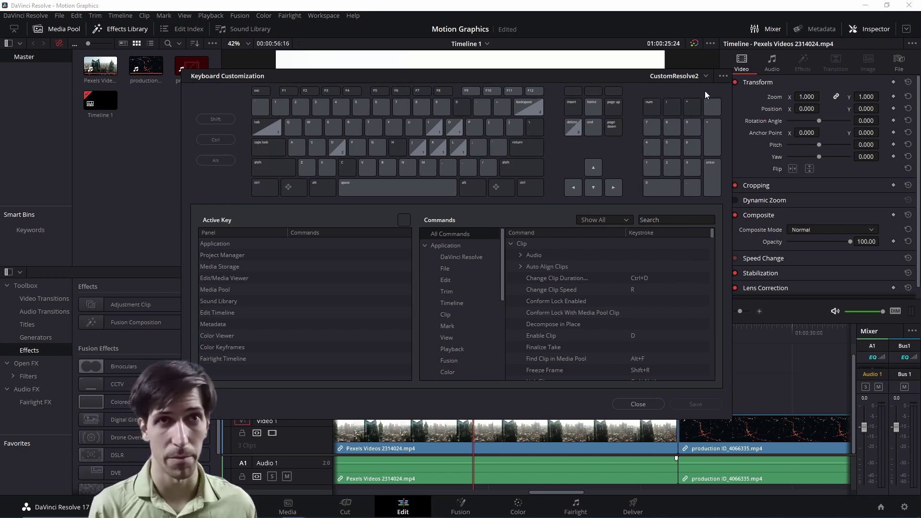
pyautogui.click(705, 76)
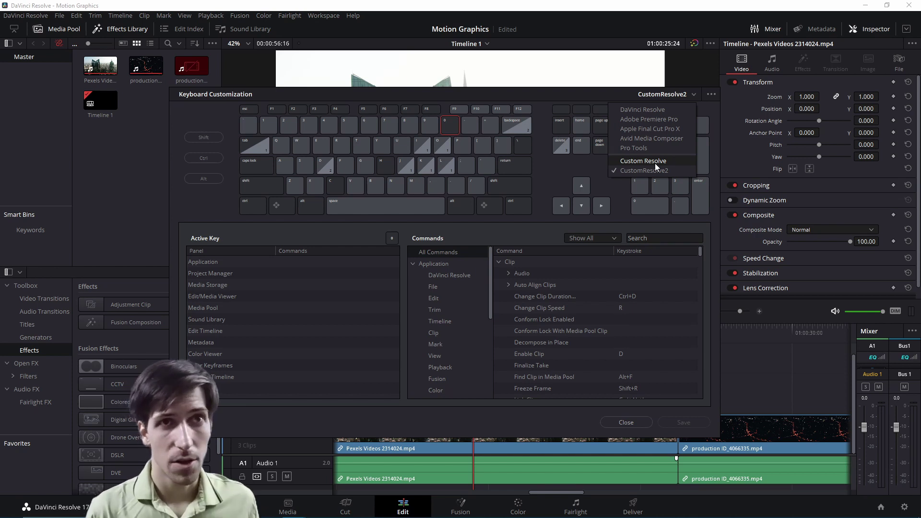
pyautogui.click(711, 94)
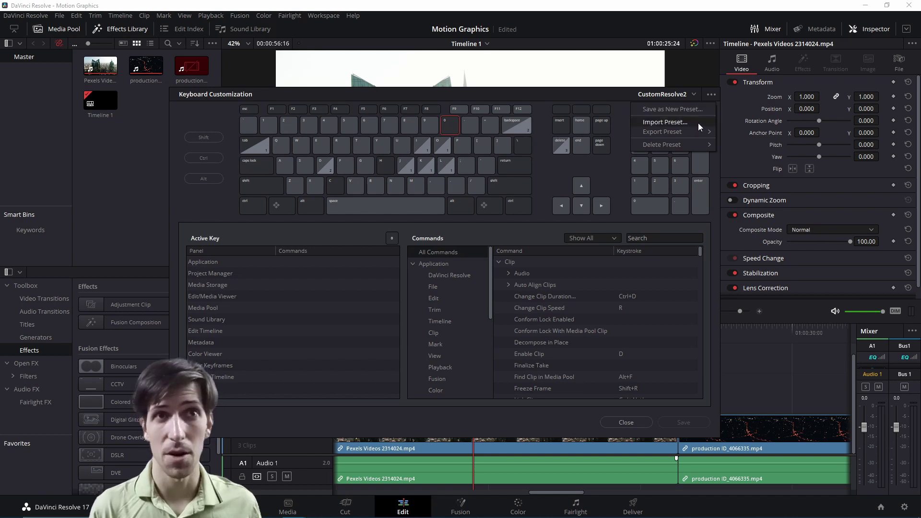
pyautogui.moveTo(695, 131)
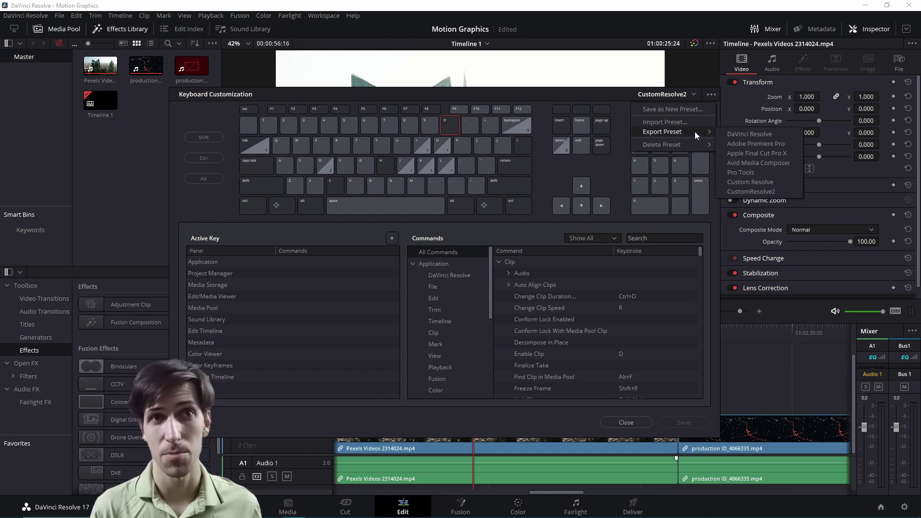
pyautogui.click(694, 94)
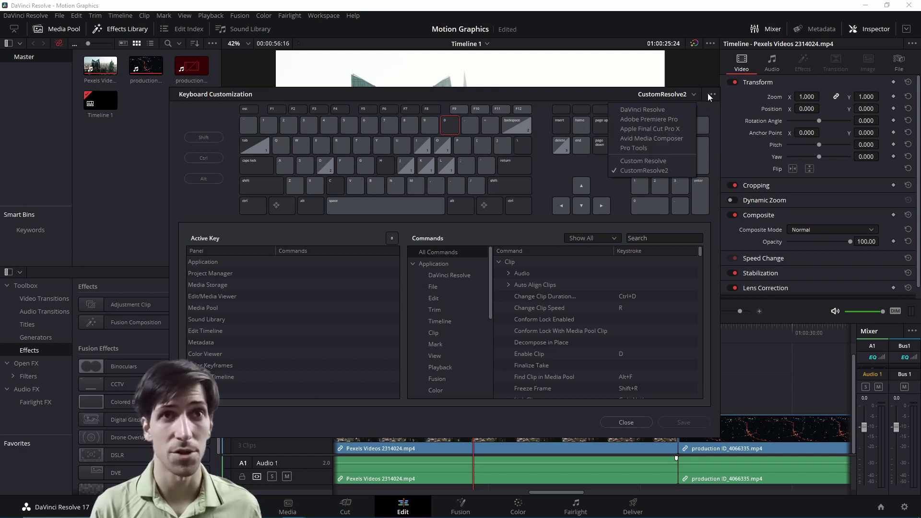
pyautogui.click(709, 94)
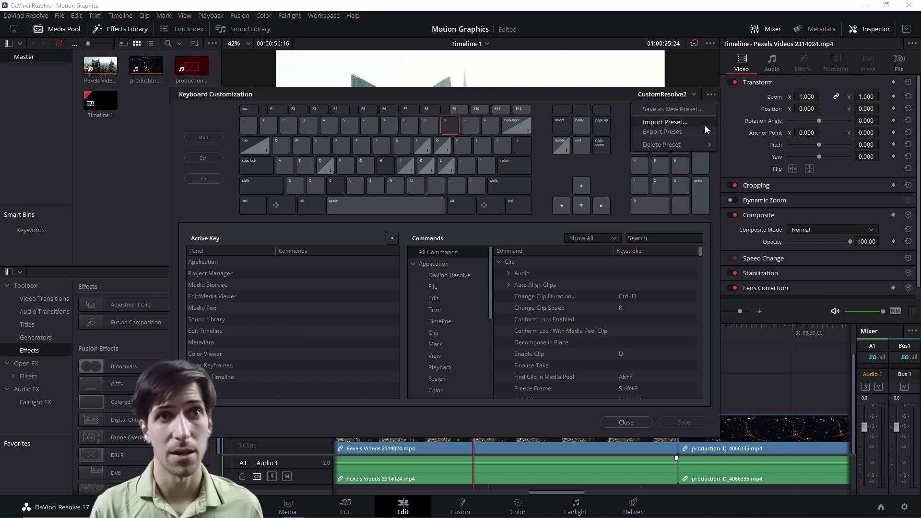
pyautogui.moveTo(703, 135)
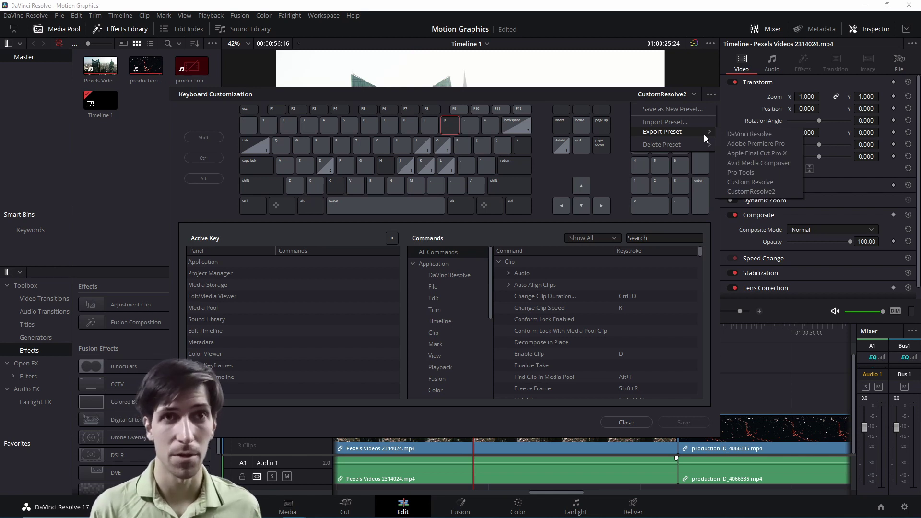
pyautogui.click(579, 273)
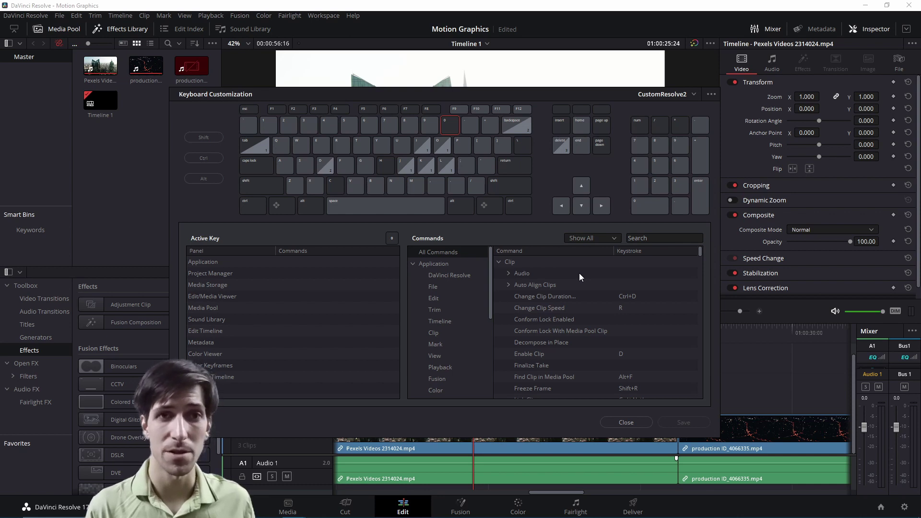
pyautogui.click(625, 422)
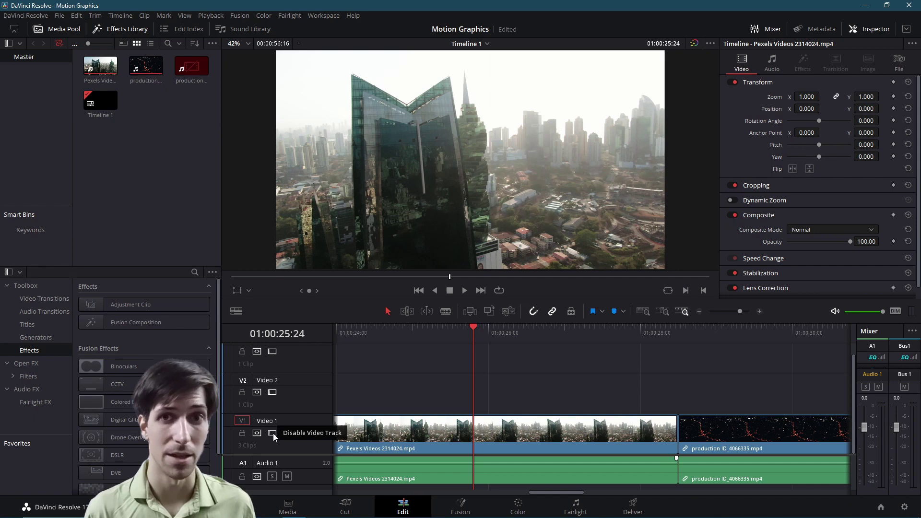
pyautogui.click(34, 16)
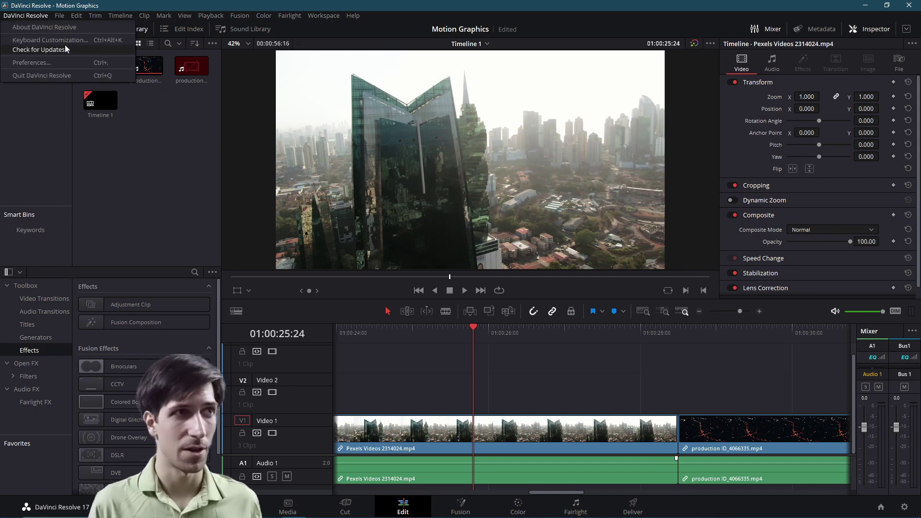
pyautogui.click(50, 40)
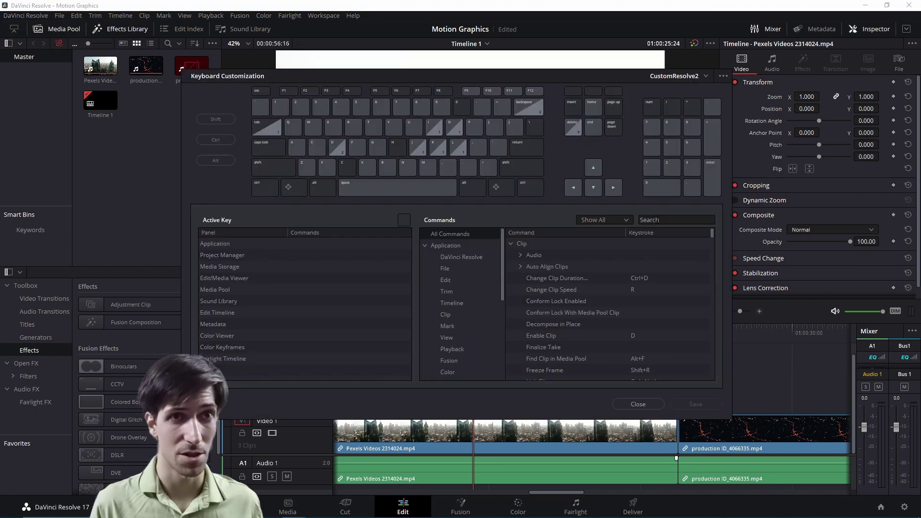
# Step: Search the commands for 'video' and expand the Enable/Disable Video Tracks group
pyautogui.click(657, 220)
pyautogui.write('v')
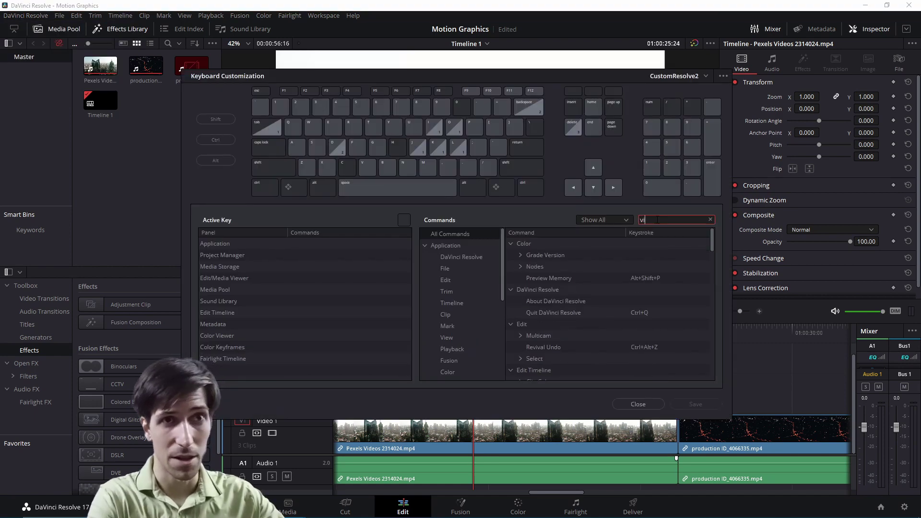
pyautogui.write('ideo')
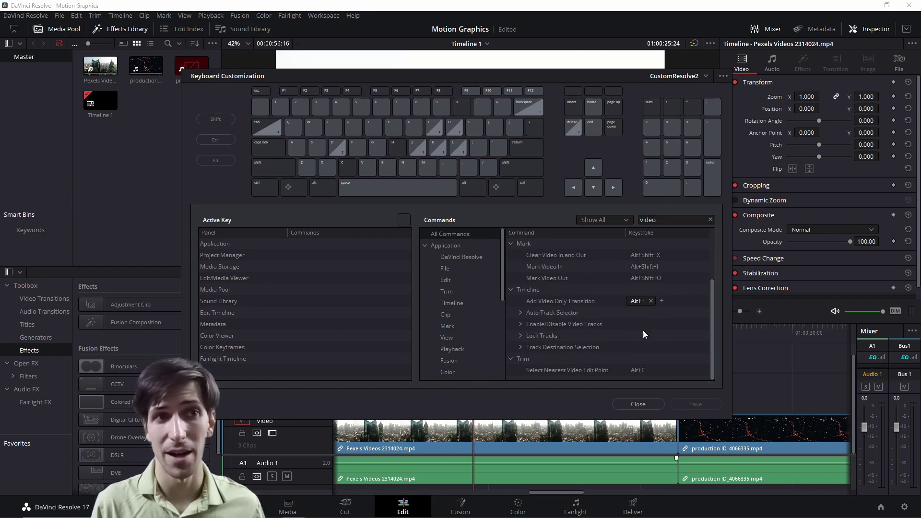
pyautogui.click(520, 326)
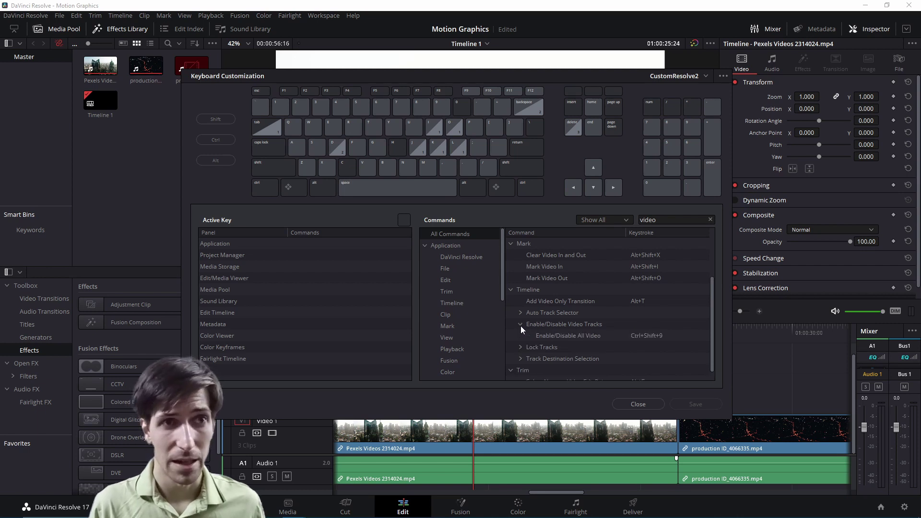
pyautogui.moveTo(565, 334)
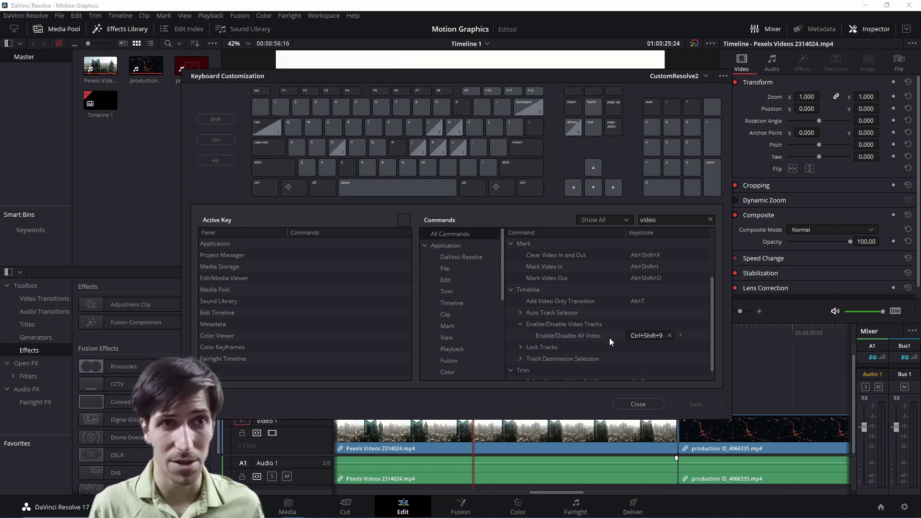
pyautogui.scroll(-1, 599, 319)
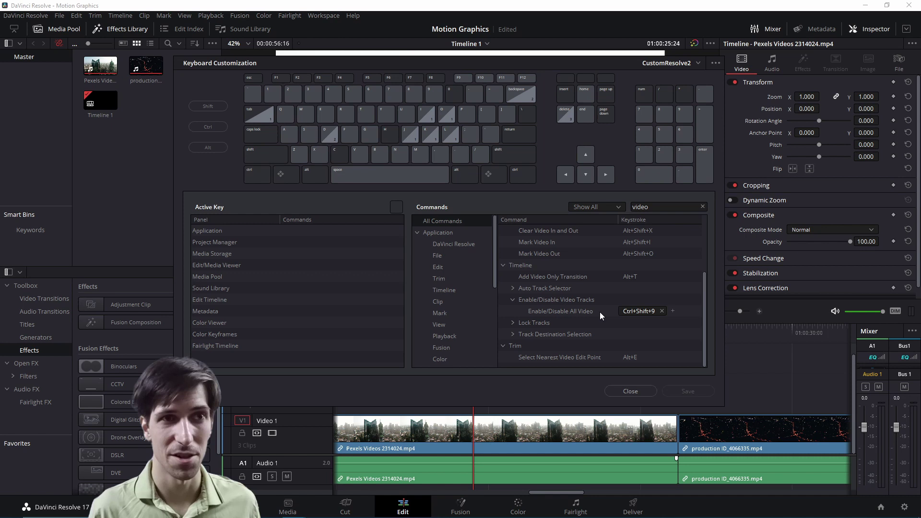
pyautogui.click(654, 208)
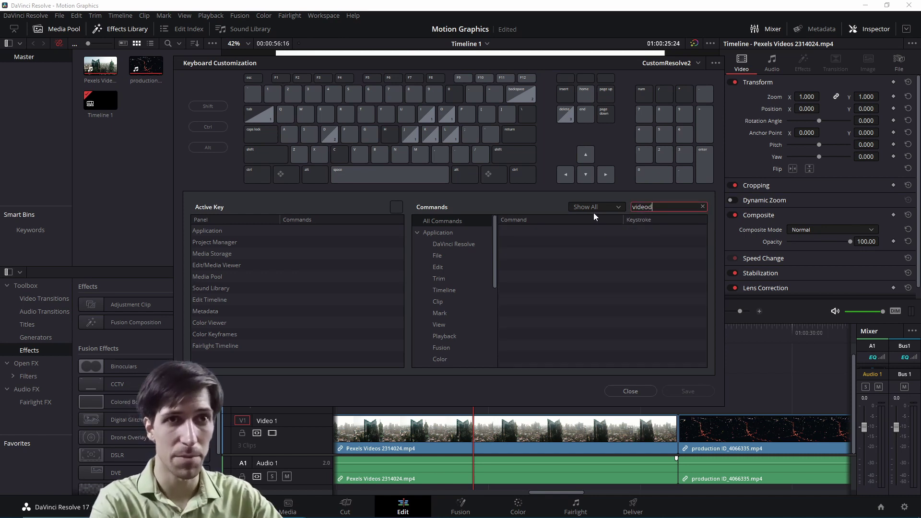
# Step: Replace the search with 'disable' and scroll to Enable/Disable V1 on Ctrl+Shift+1
pyautogui.hotkey('ctrl', 'a')
pyautogui.press('BackSpace')
pyautogui.write('disable')
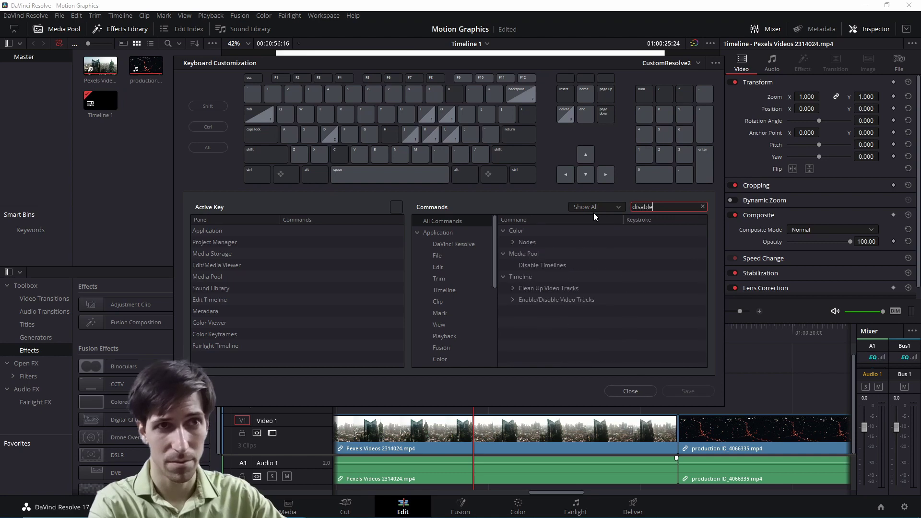
pyautogui.click(513, 300)
pyautogui.scroll(-3, 523, 295)
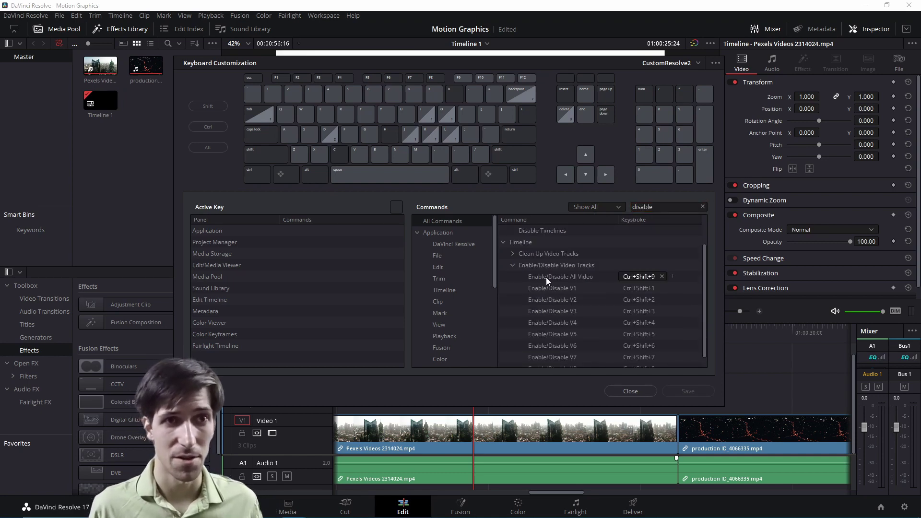
pyautogui.scroll(-1, 588, 289)
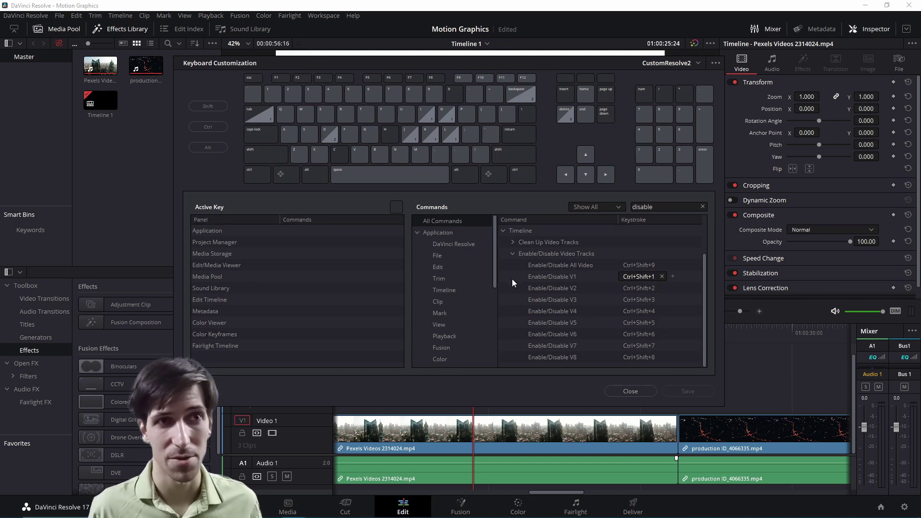
# Step: Add Alt+0 as a second shortcut for Enable/Disable V1 and save the CustomResolve2 preset
pyautogui.click(673, 276)
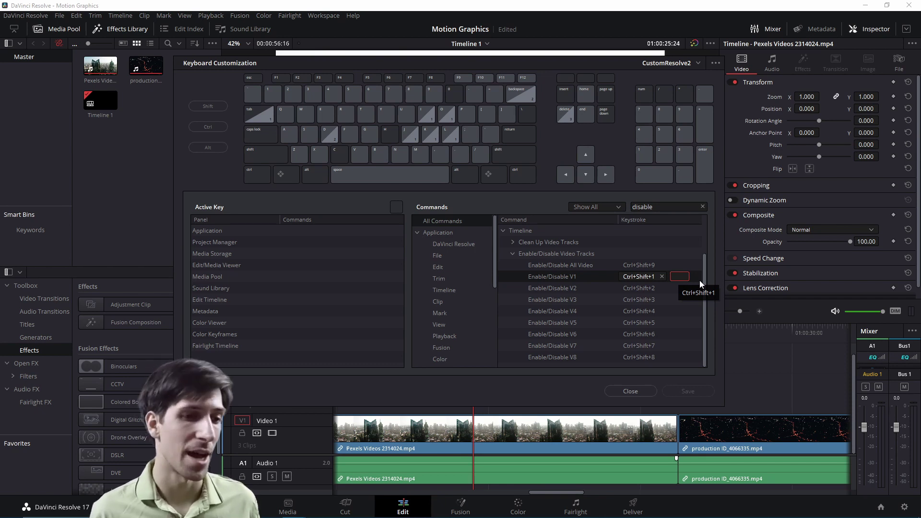
pyautogui.click(686, 275)
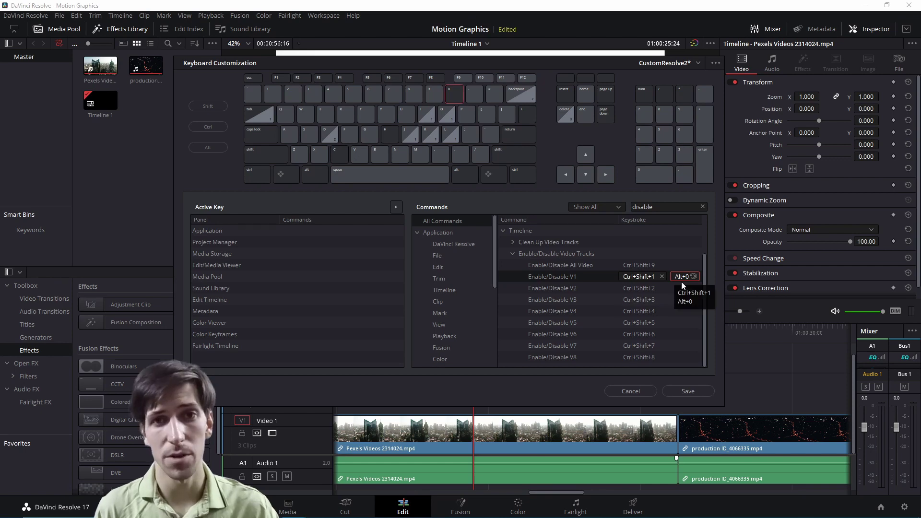
pyautogui.click(704, 392)
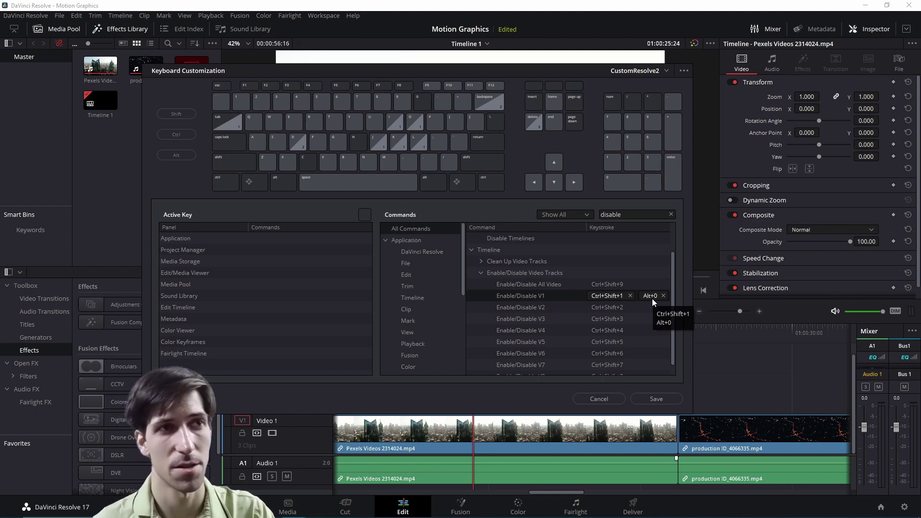
# Step: Select the Y key on the keyboard map to reveal Select Clips Forward on This Track
pyautogui.click(356, 125)
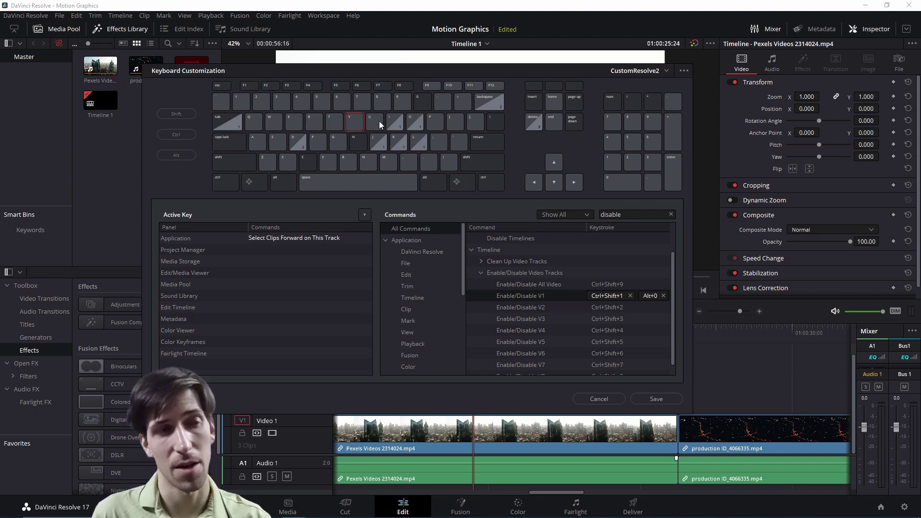
# Step: Toggle the Shift, Ctrl and Alt modifiers, leaving only Ctrl+Shift active on the map
pyautogui.click(232, 160)
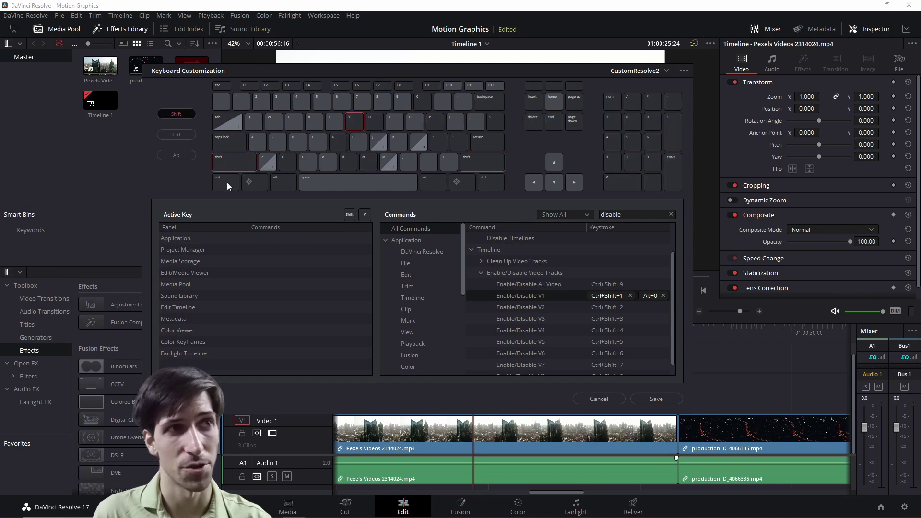
pyautogui.click(226, 182)
pyautogui.click(280, 181)
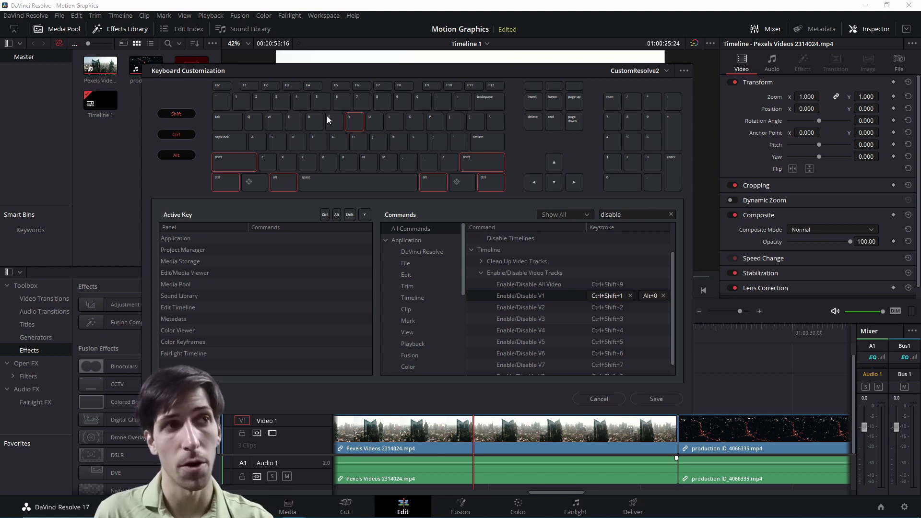
pyautogui.click(275, 184)
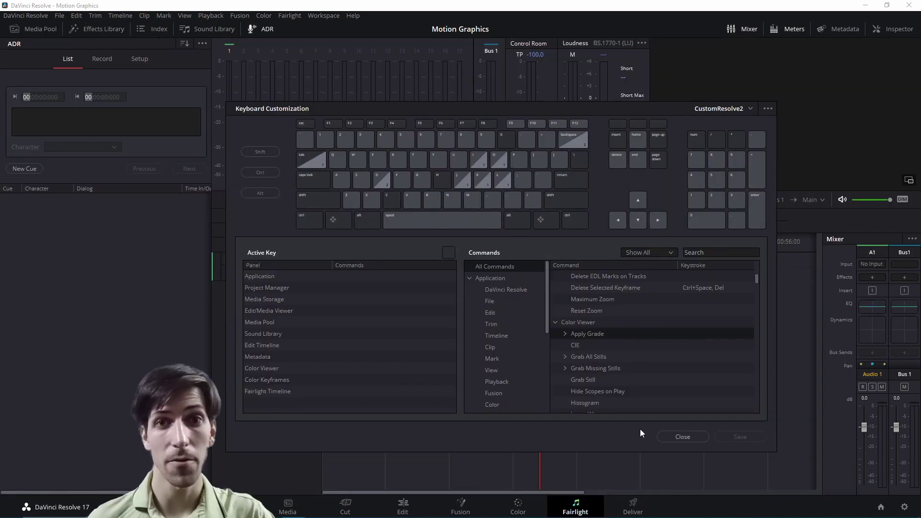
# Step: Narrow the Keystroke column and add an empty shortcut slot to Delete Selected Keyframe
pyautogui.moveTo(739, 287)
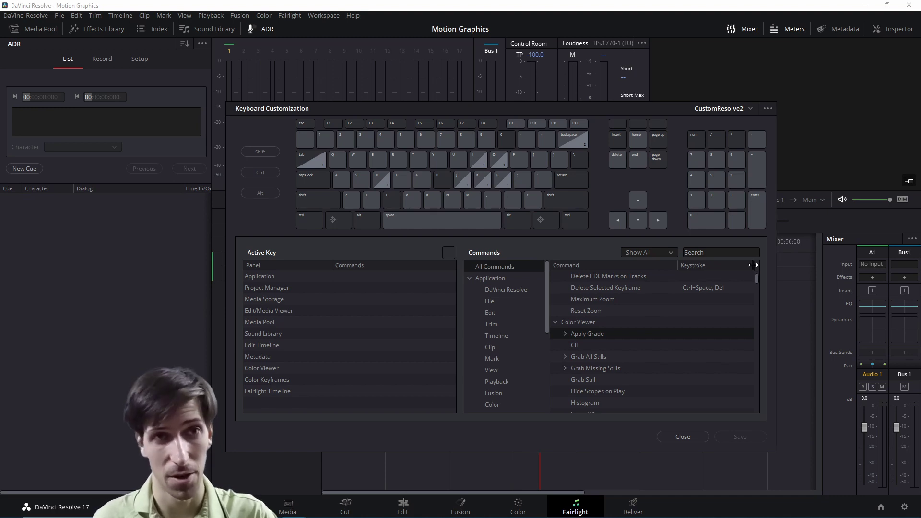
pyautogui.moveTo(753, 265); pyautogui.dragTo(602, 261)
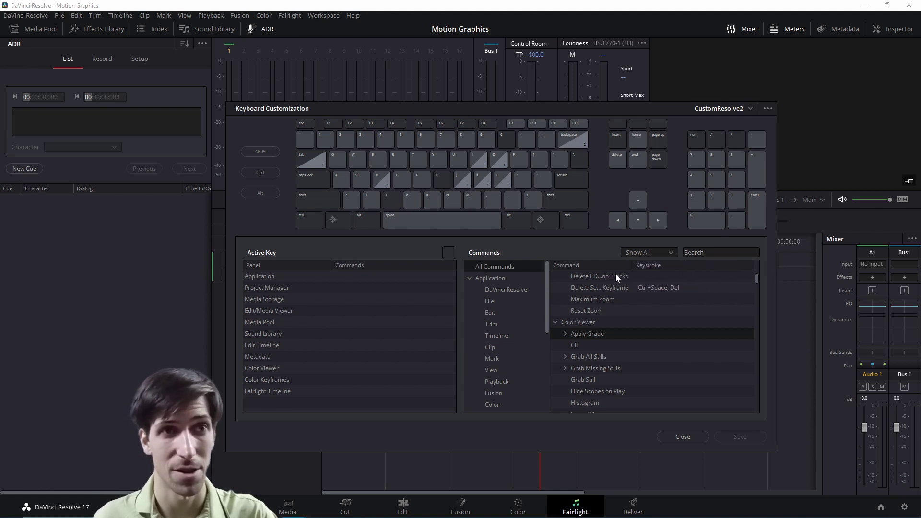
pyautogui.moveTo(638, 286)
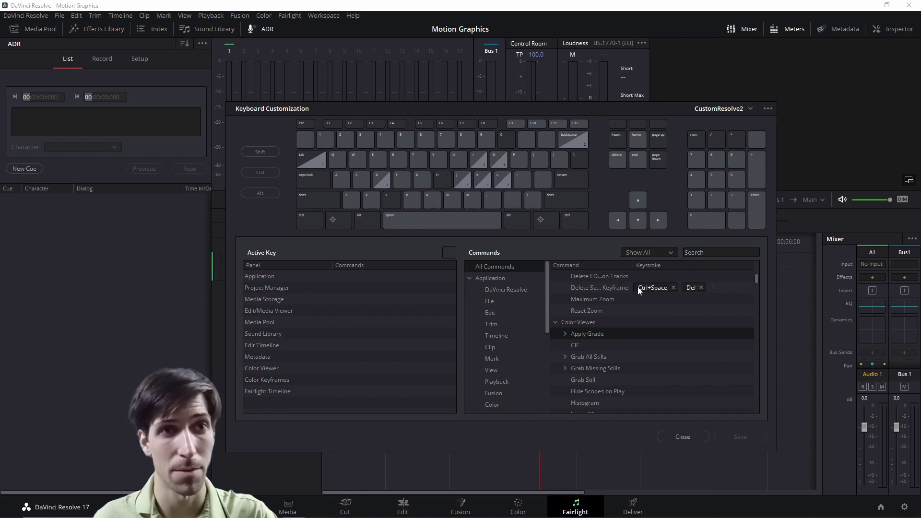
pyautogui.click(712, 287)
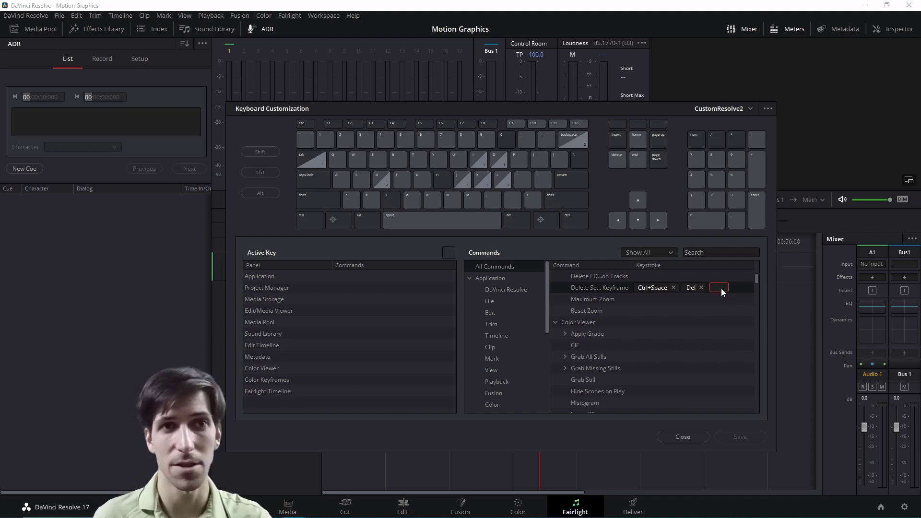
# Step: Enter Shift+' as Delete Selected Keyframe's third keystroke and widen the Keystroke column
pyautogui.click(566, 200)
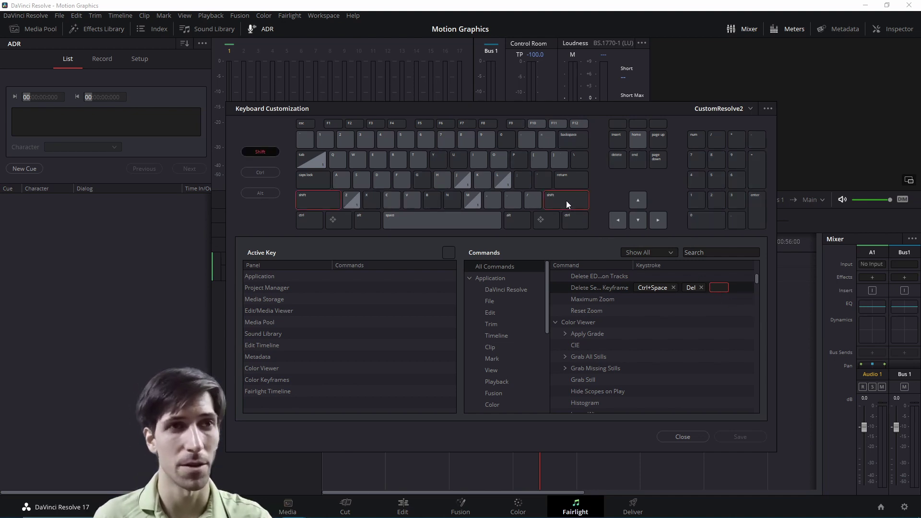
pyautogui.click(544, 179)
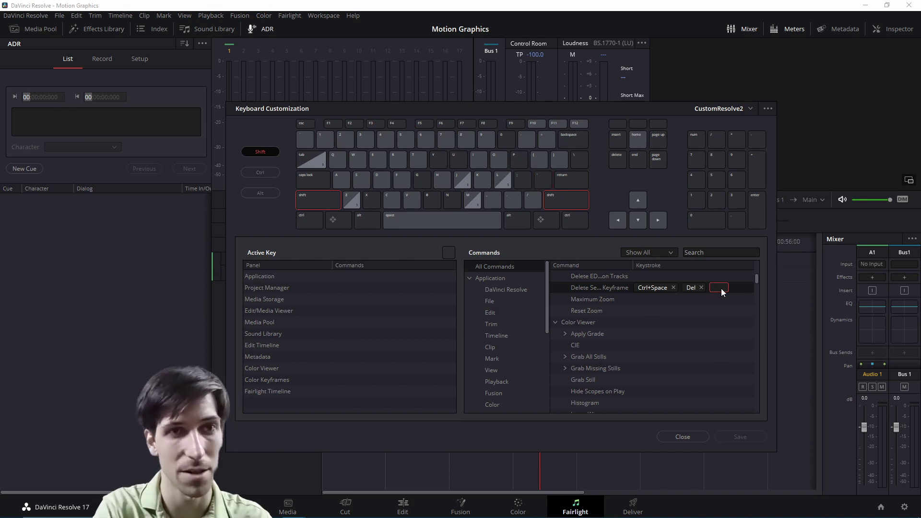
pyautogui.hotkey('shift', "'")
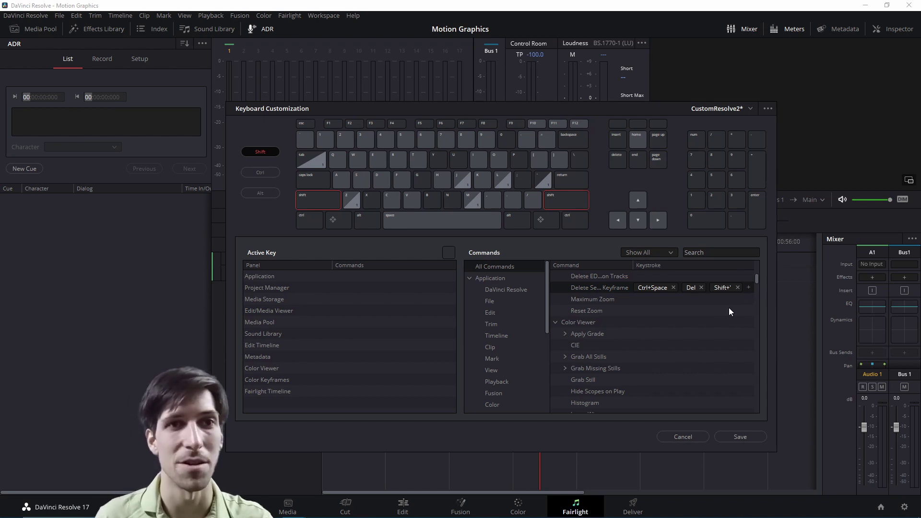
pyautogui.moveTo(754, 264); pyautogui.dragTo(696, 306)
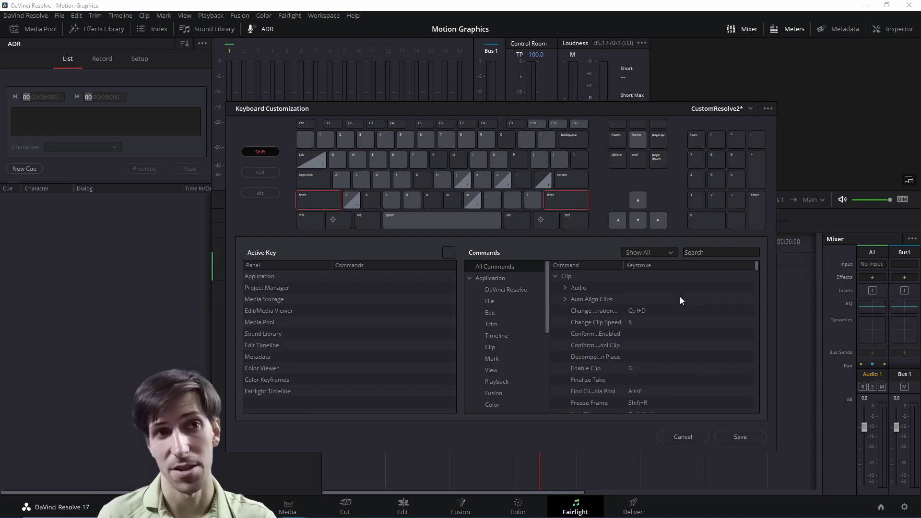
# Step: Filter to Modified shortcuts and reset Delete Selected Keyframe to its default keystrokes
pyautogui.click(670, 254)
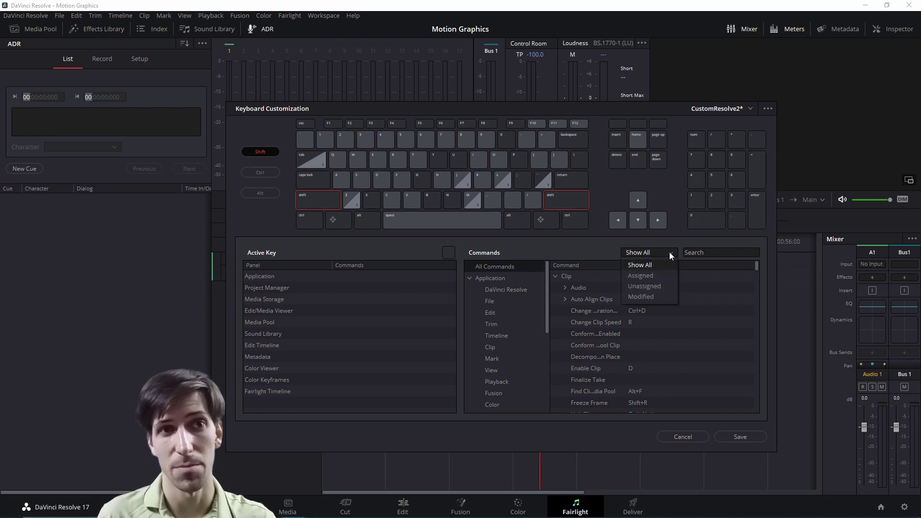
pyautogui.click(660, 295)
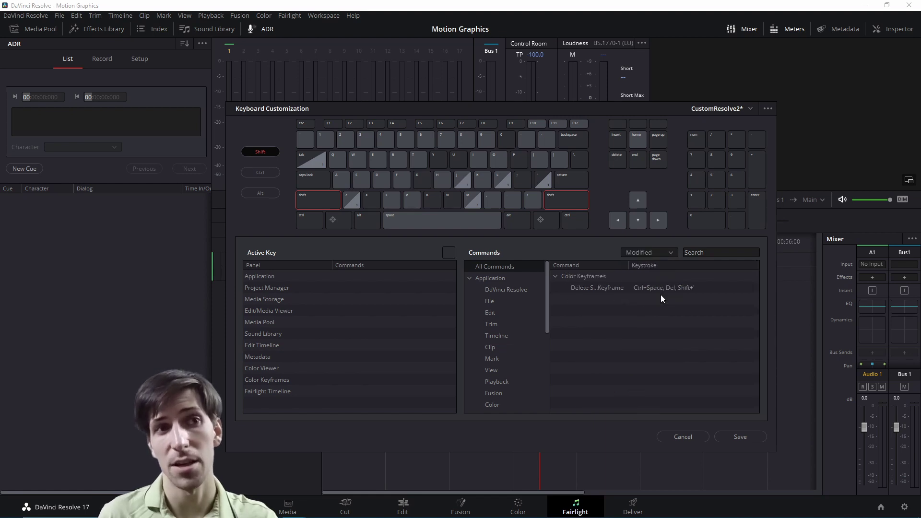
pyautogui.click(615, 291)
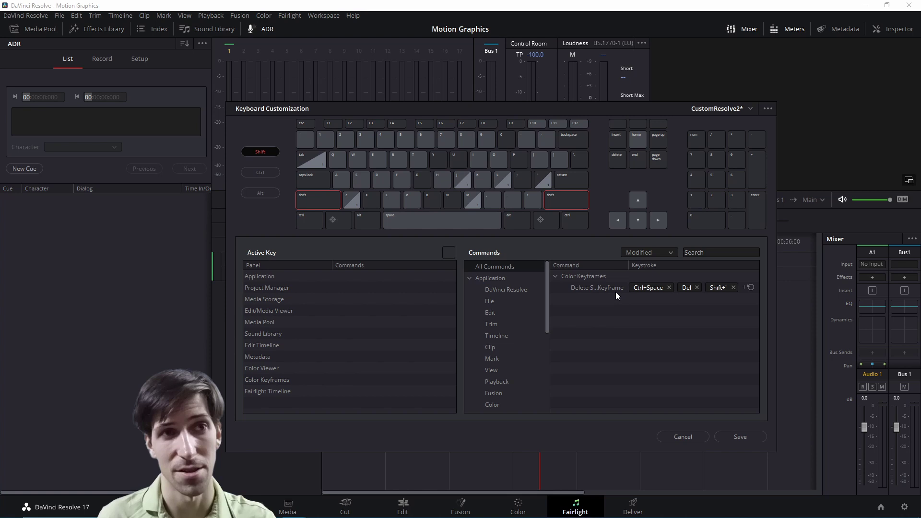
pyautogui.click(667, 286)
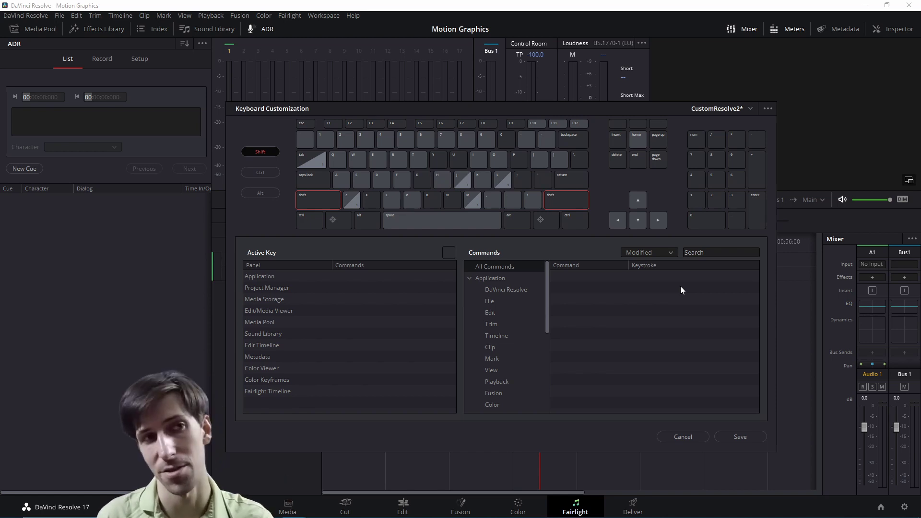
# Step: Switch the command filter back to Show All
pyautogui.click(664, 253)
pyautogui.click(657, 272)
pyautogui.click(733, 436)
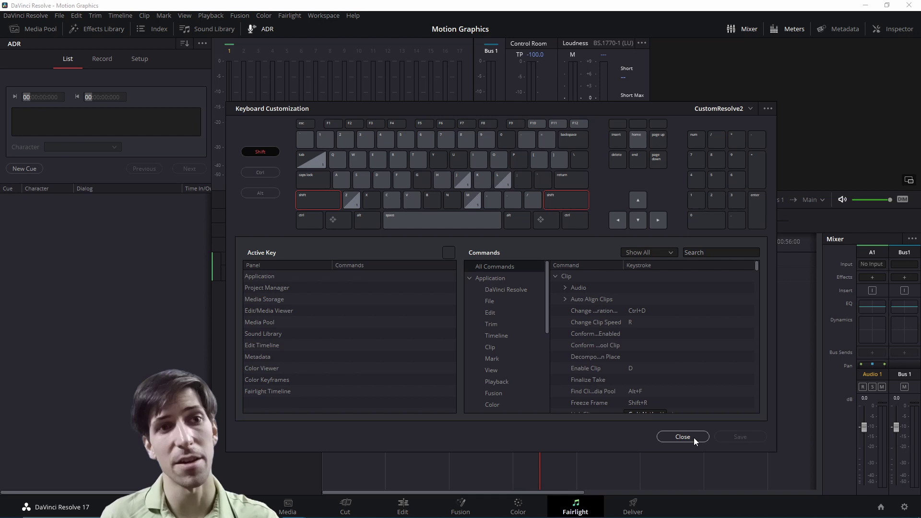
# Step: Close Keyboard Customization and browse the Edit and Timeline menus for their listed shortcuts
pyautogui.click(694, 438)
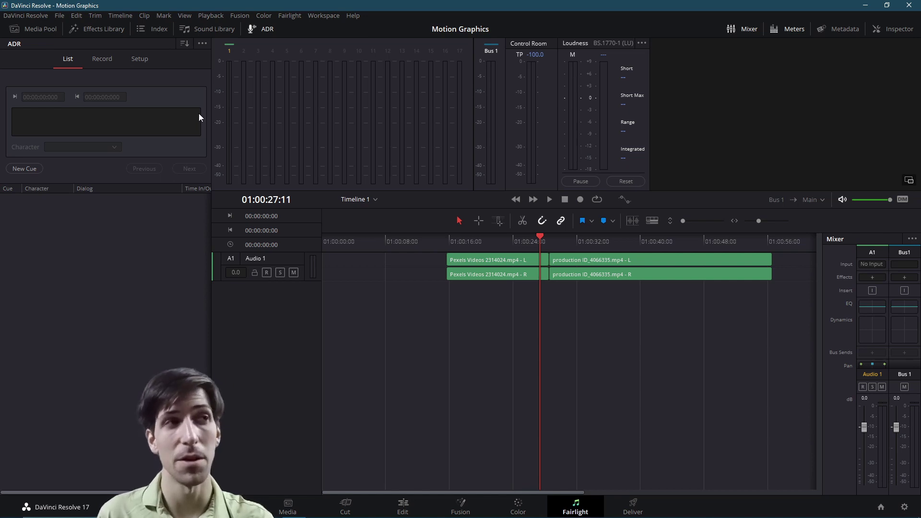
pyautogui.click(77, 16)
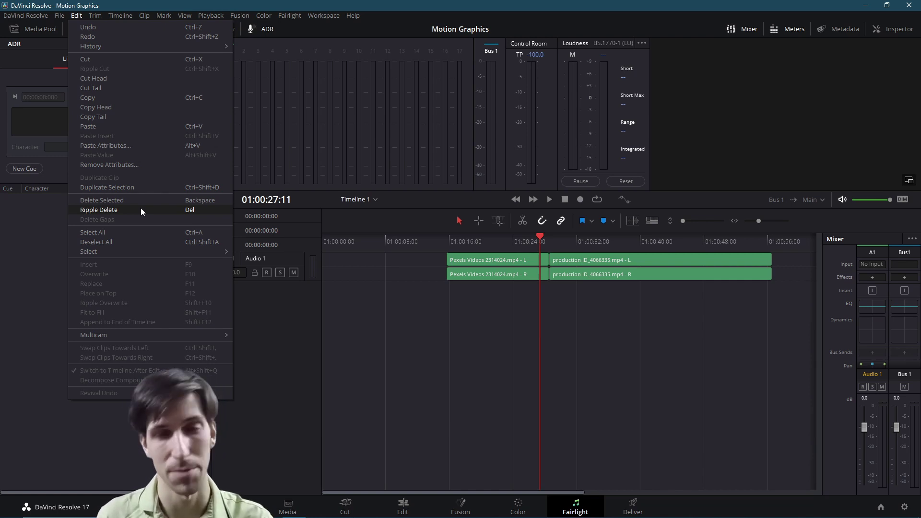
pyautogui.moveTo(93, 16)
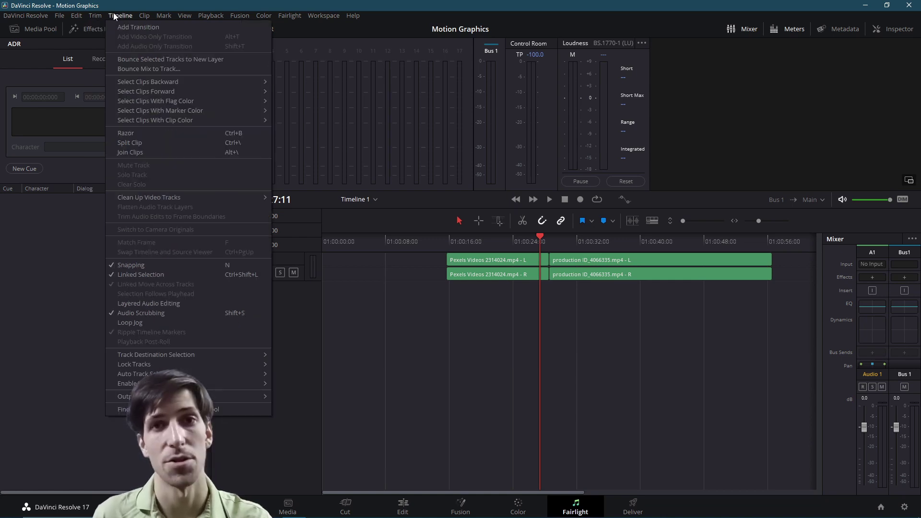
pyautogui.moveTo(162, 15)
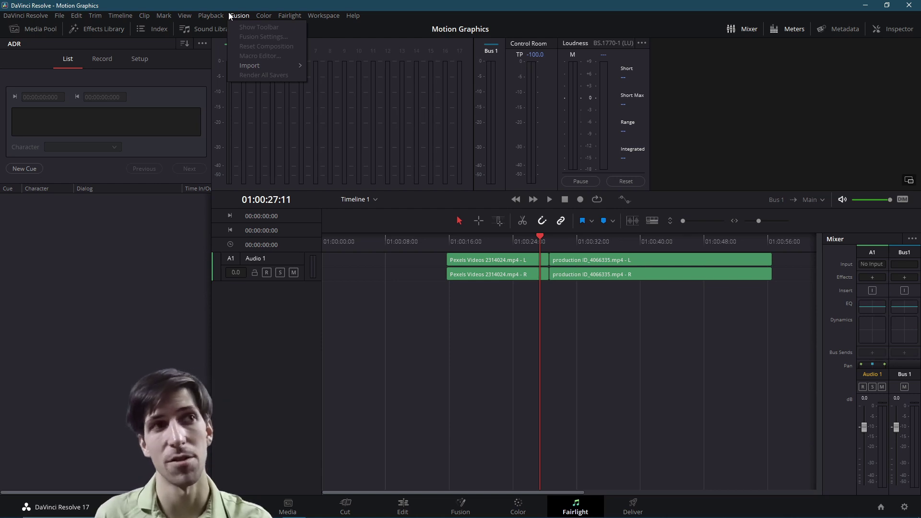
# Step: Reopen Keyboard Customization from the DaVinci Resolve menu
pyautogui.click(235, 17)
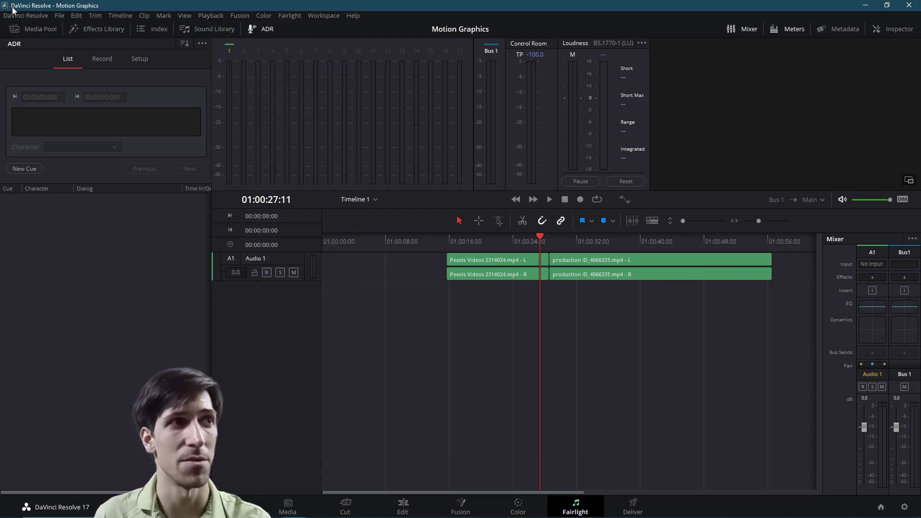
pyautogui.click(26, 16)
pyautogui.click(36, 39)
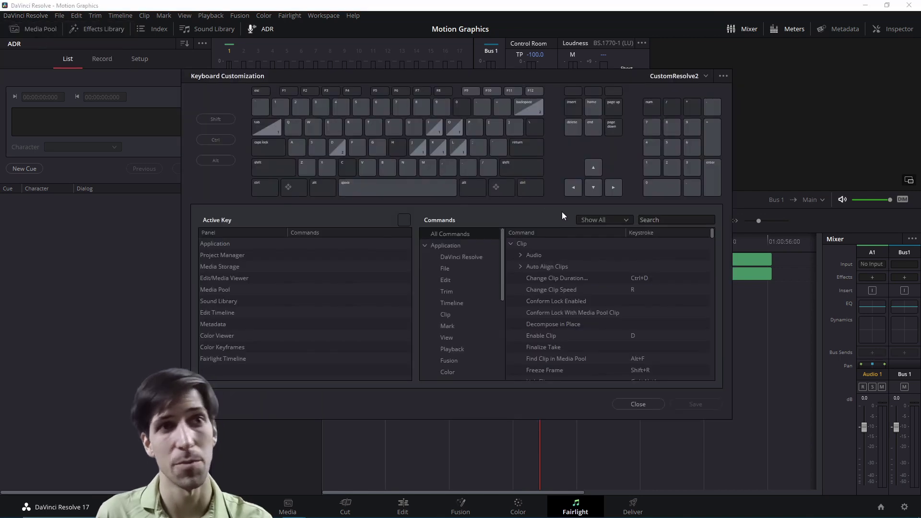
# Step: Search the commands for 'blad' to find Blade Edit Mode's shortcut B, then clear the search
pyautogui.click(662, 223)
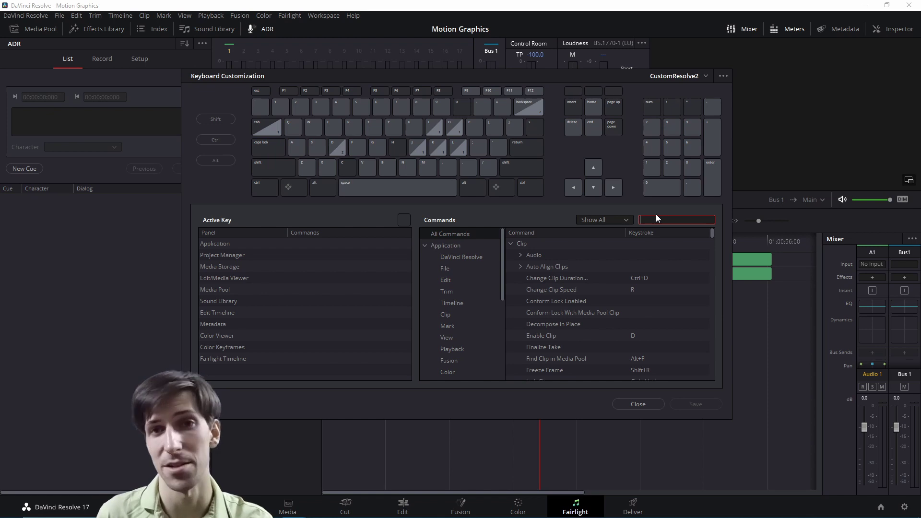
pyautogui.write('blade')
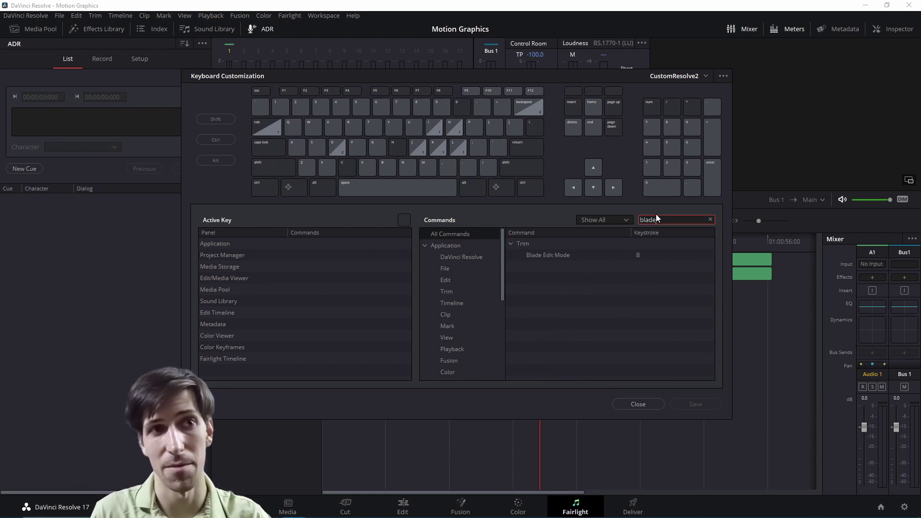
pyautogui.moveTo(600, 256)
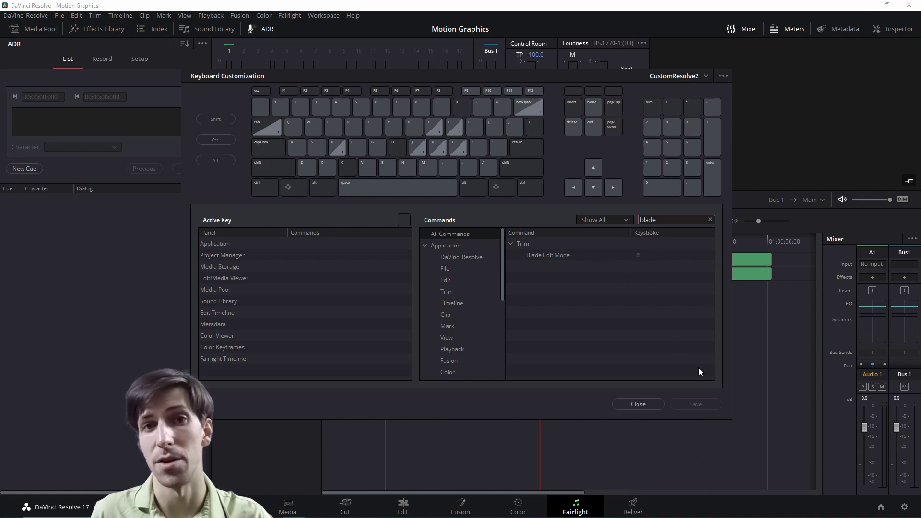
pyautogui.press('BackSpace')
pyautogui.press('BackSpace')
pyautogui.press('BackSpace')
pyautogui.press('BackSpace')
pyautogui.press('BackSpace')
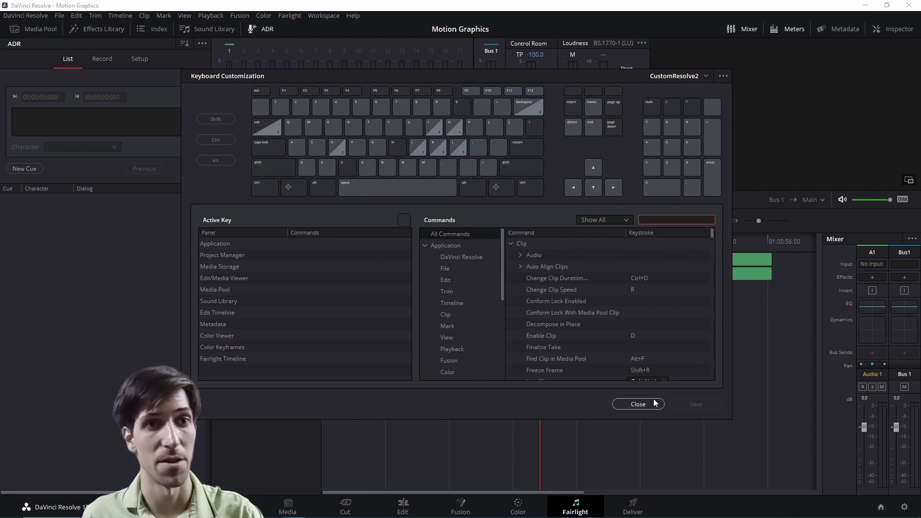
# Step: Close Keyboard Customization to return to the Fairlight page's Timeline 1
pyautogui.click(638, 404)
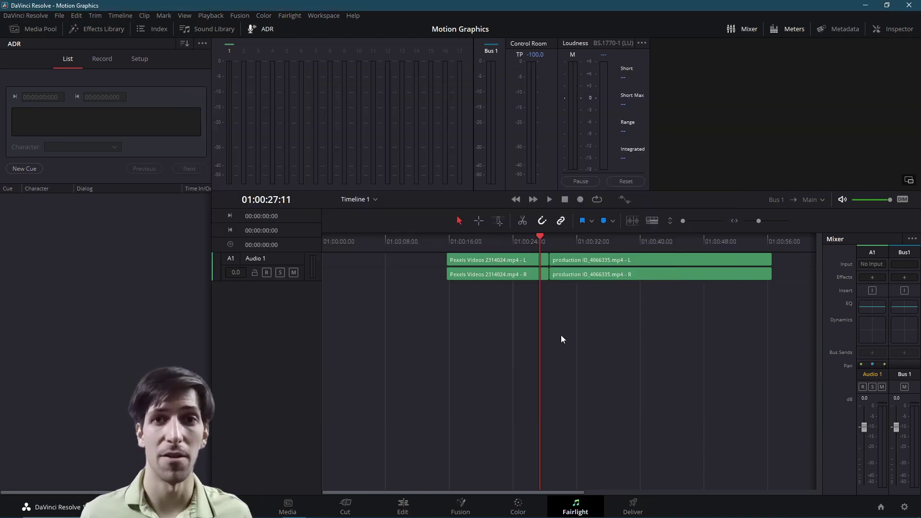